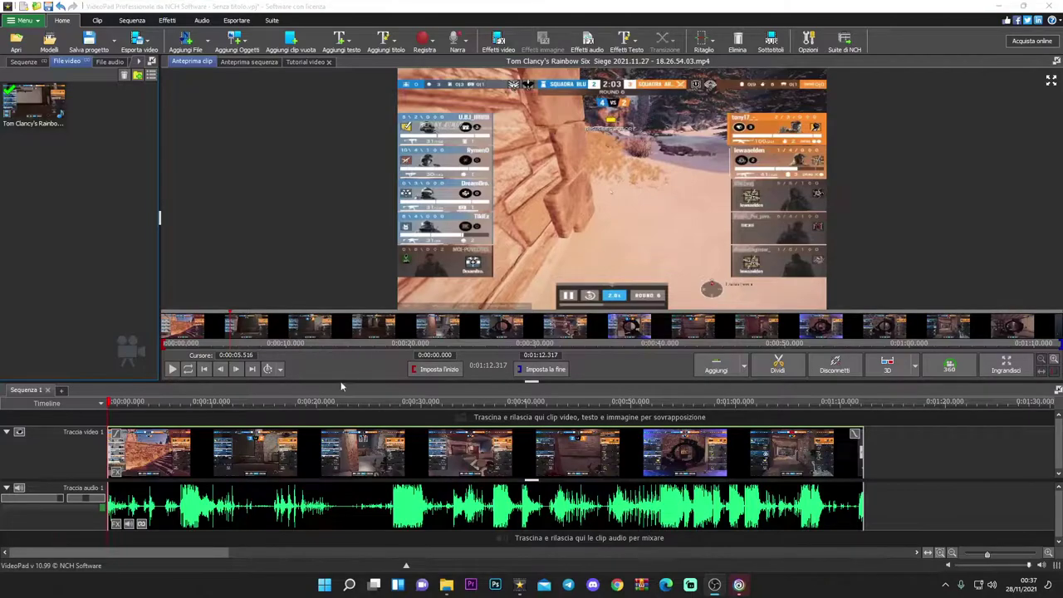
# - Preview part of the gameplay clip and scrub through the first two seconds of the sequence
pyautogui.click(172, 370)
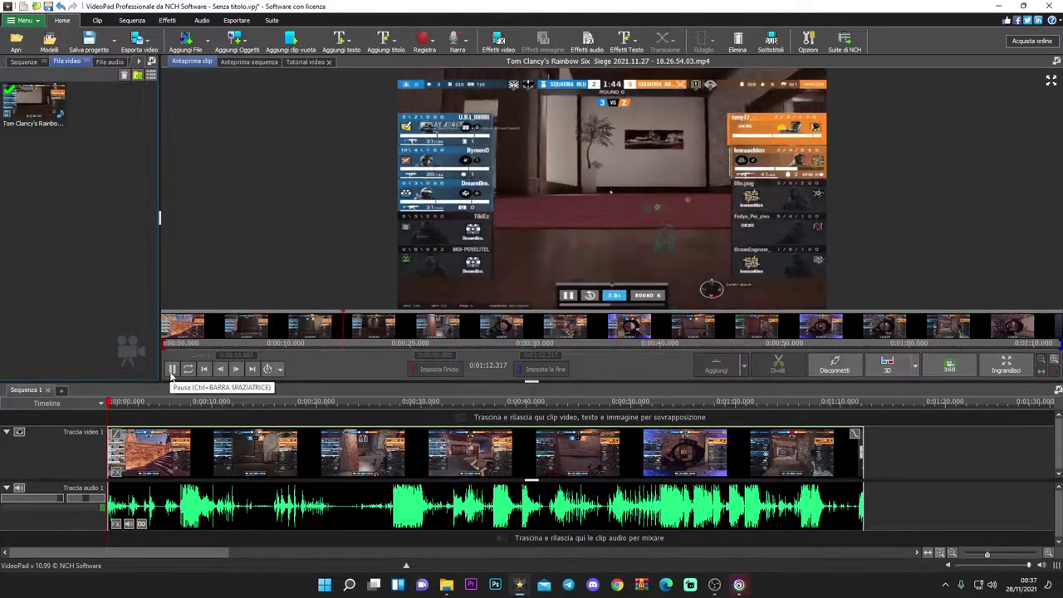
pyautogui.click(172, 373)
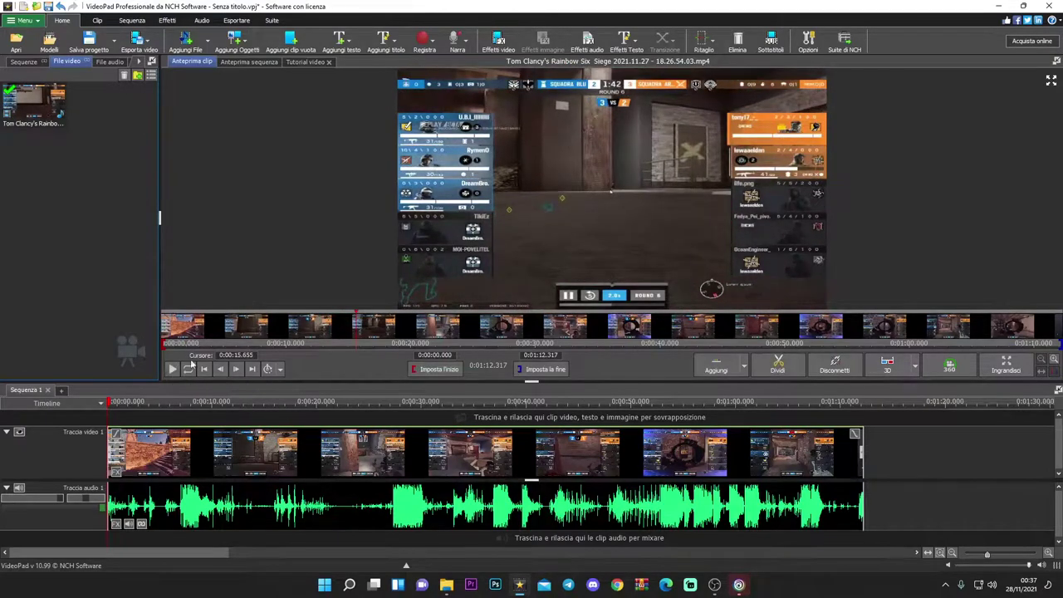
pyautogui.scroll(-3, 308, 462)
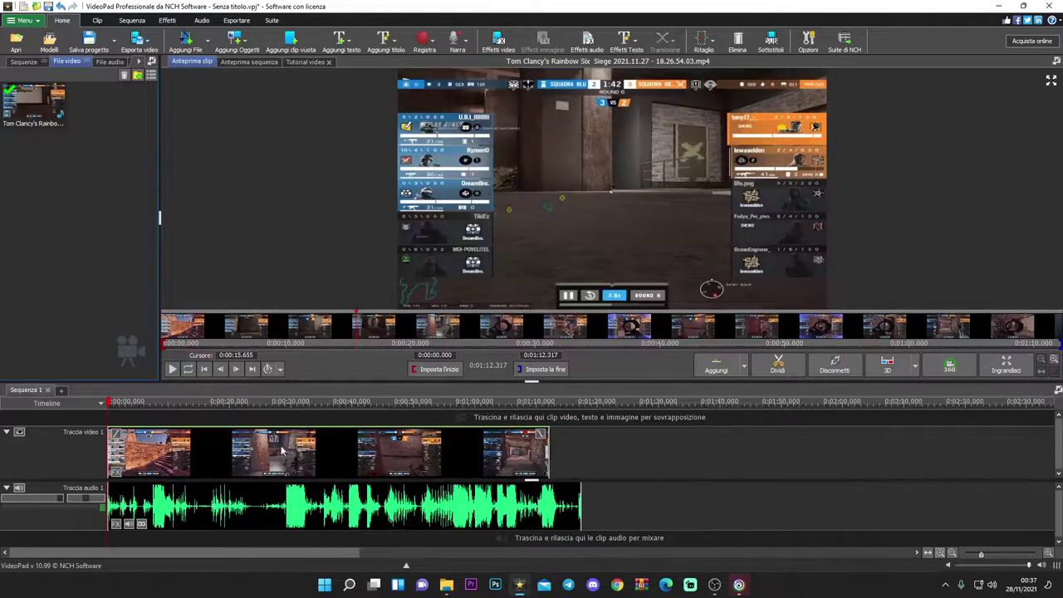
pyautogui.scroll(-1, 282, 451)
pyautogui.click(108, 403)
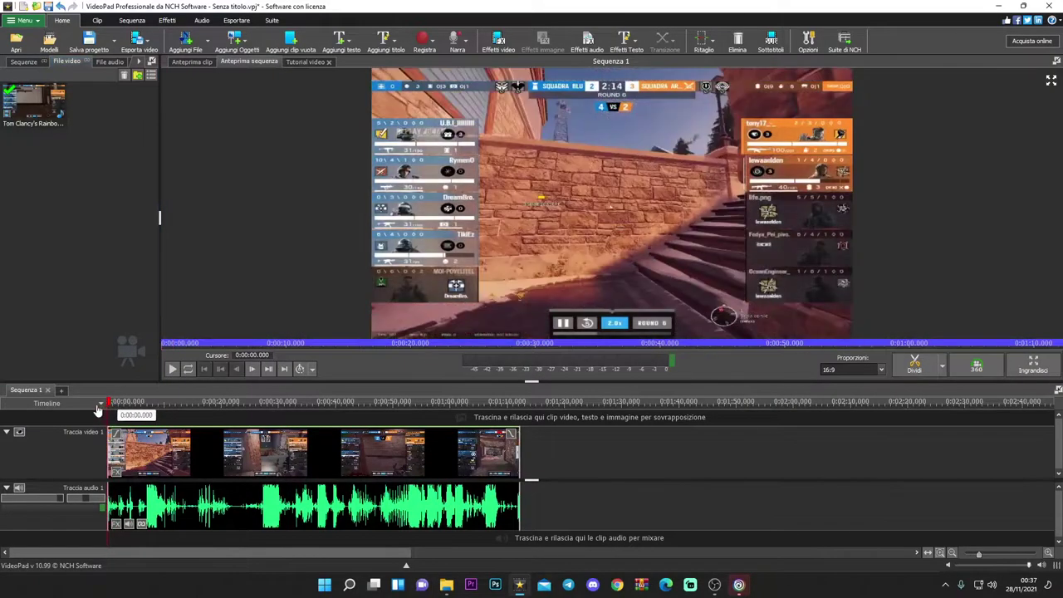
pyautogui.click(115, 405)
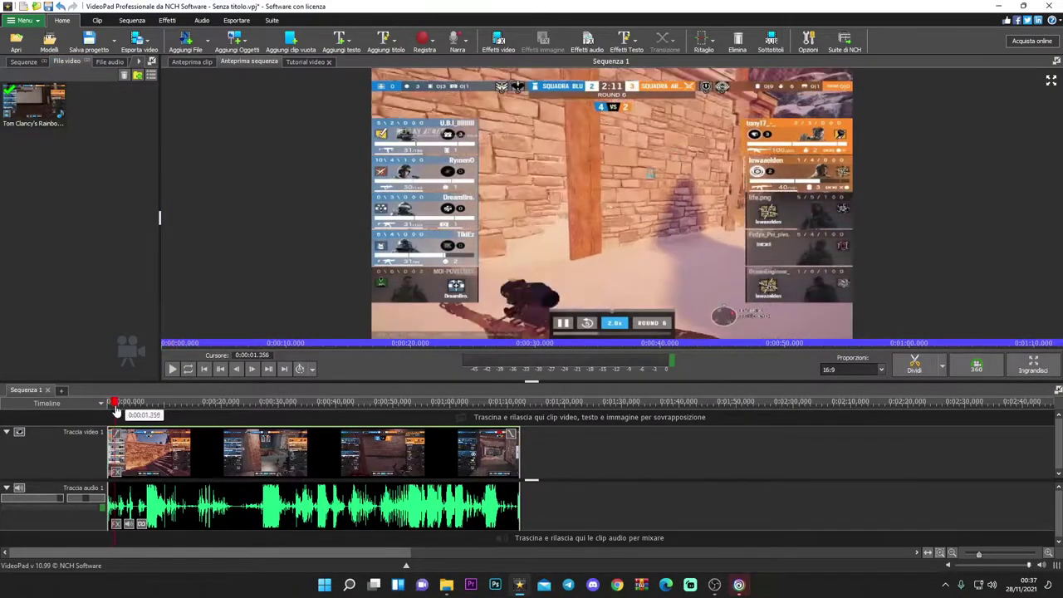
pyautogui.click(120, 406)
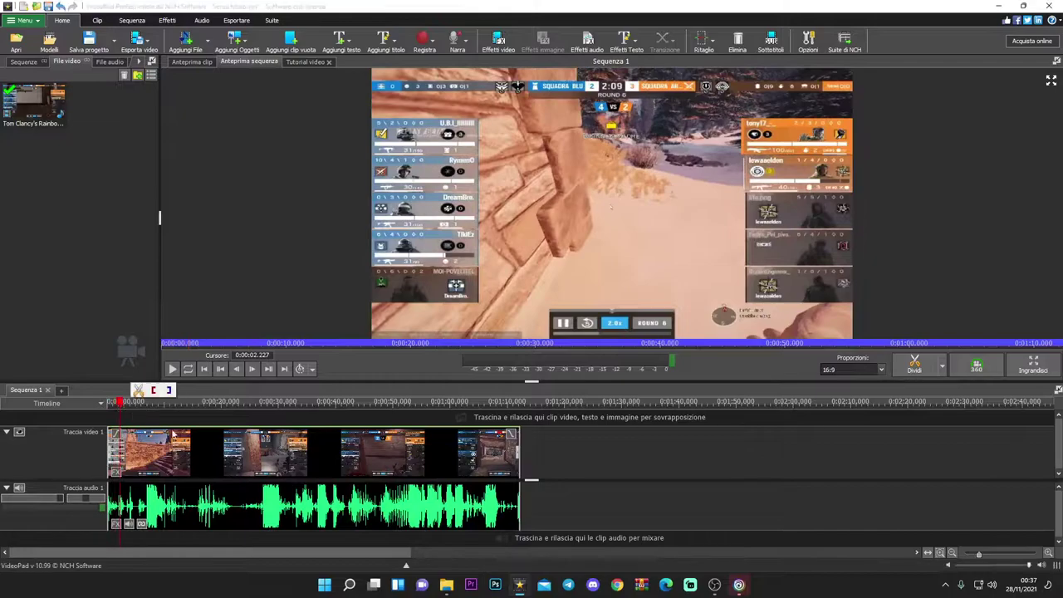
# - Slow the gameplay clip on the timeline by setting its duration to 0:01:40.317
pyautogui.click(169, 433)
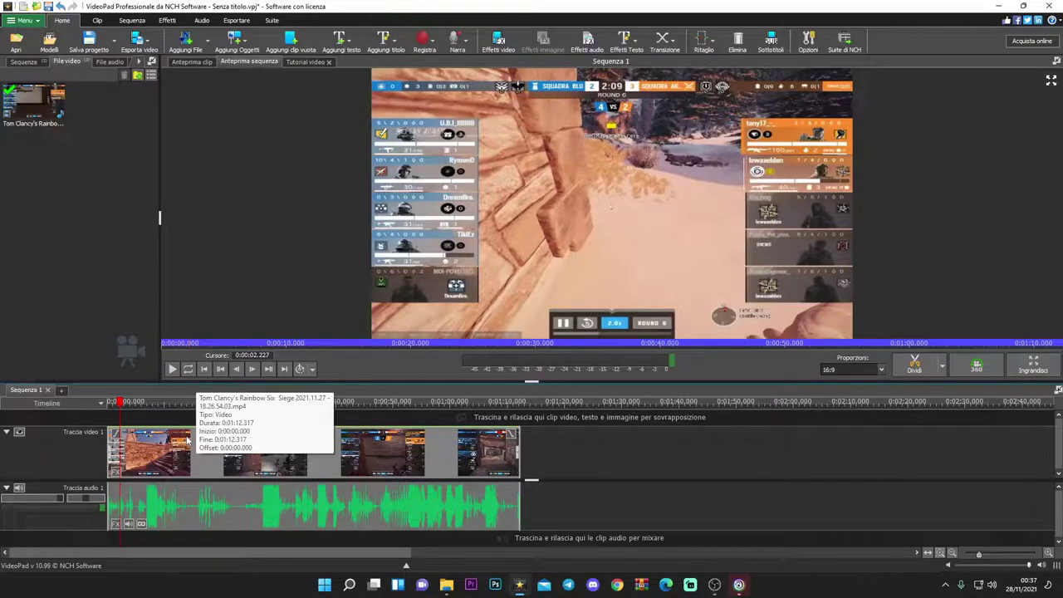
pyautogui.rightClick(205, 446)
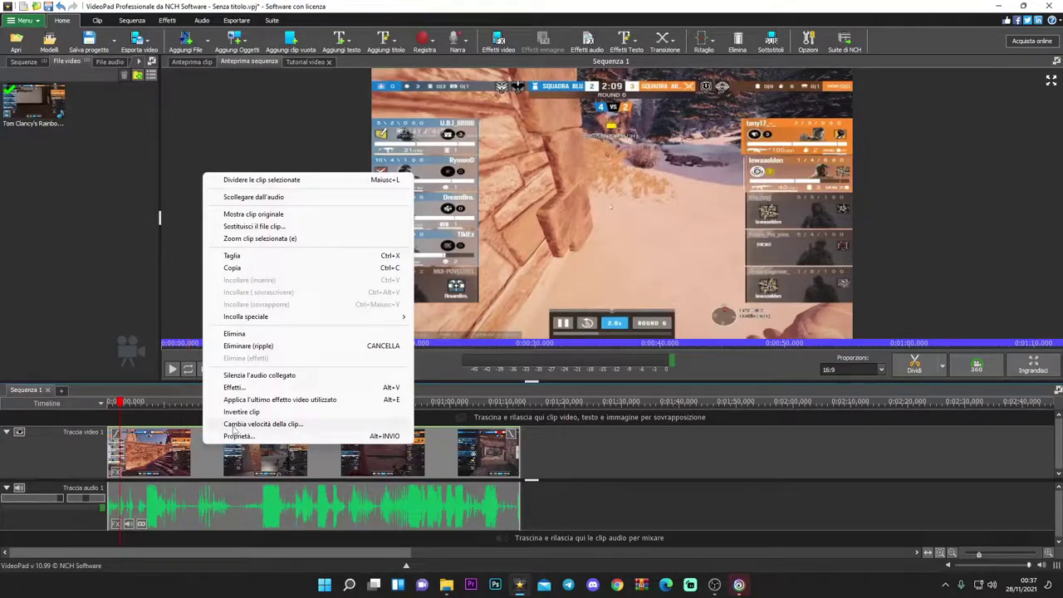
pyautogui.click(234, 427)
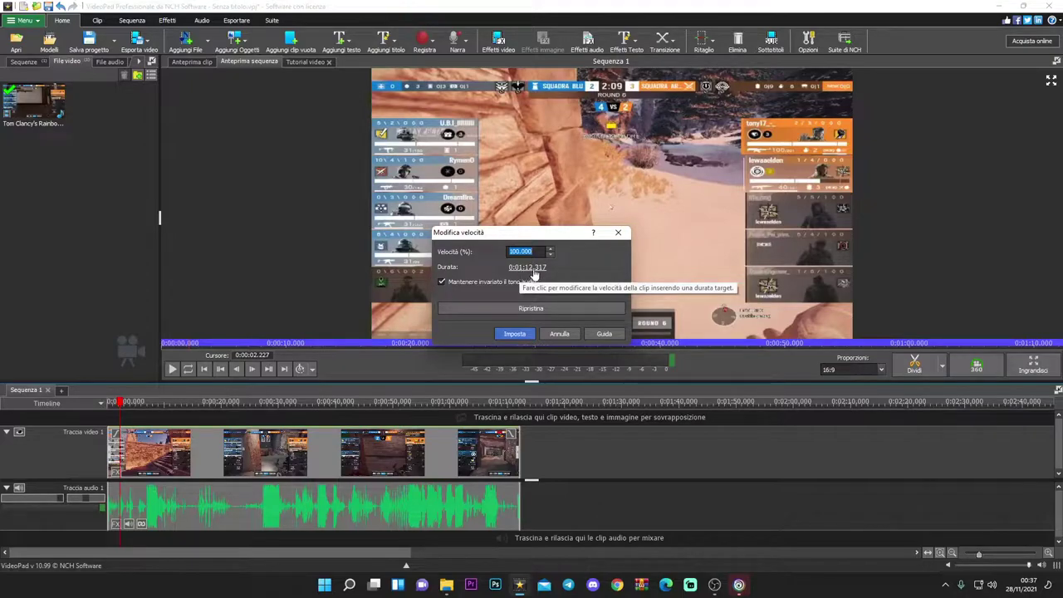
pyautogui.click(523, 268)
pyautogui.click(524, 268)
pyautogui.write('40')
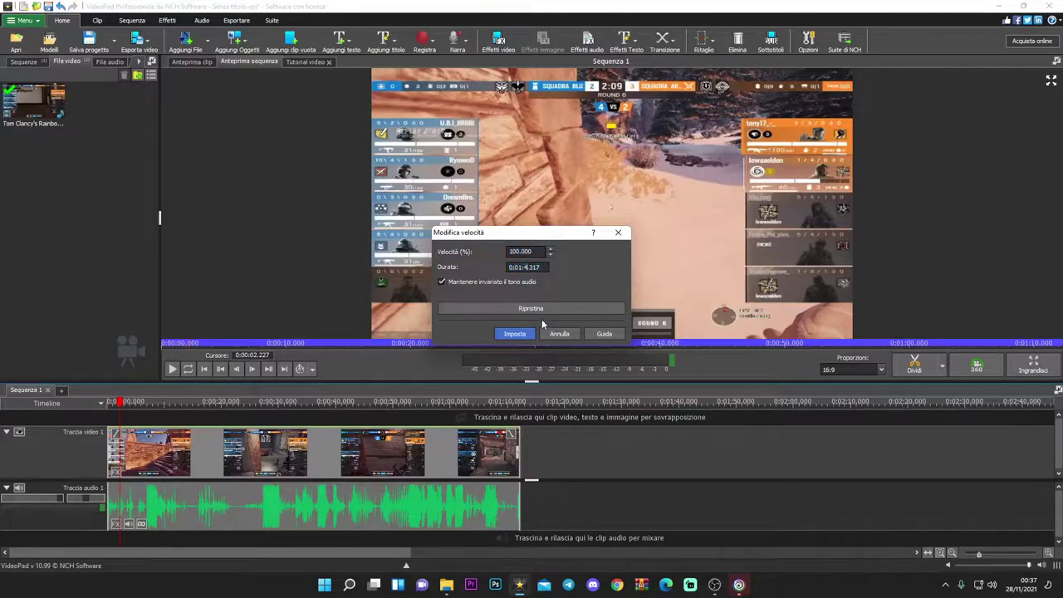
pyautogui.click(514, 333)
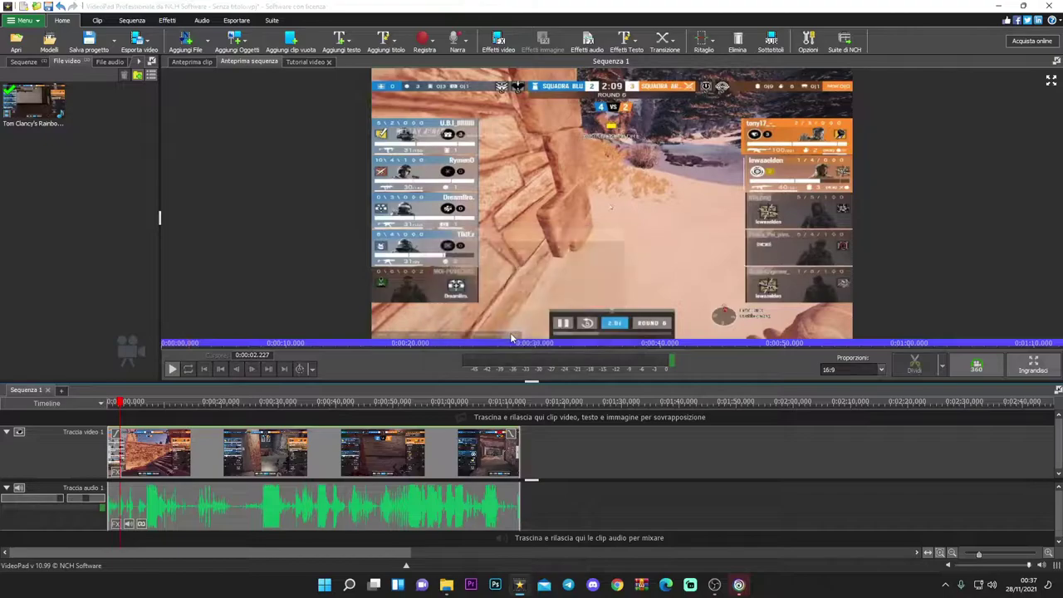
# - Play the first few seconds of the slowed clip to check its picture and sound
pyautogui.click(106, 400)
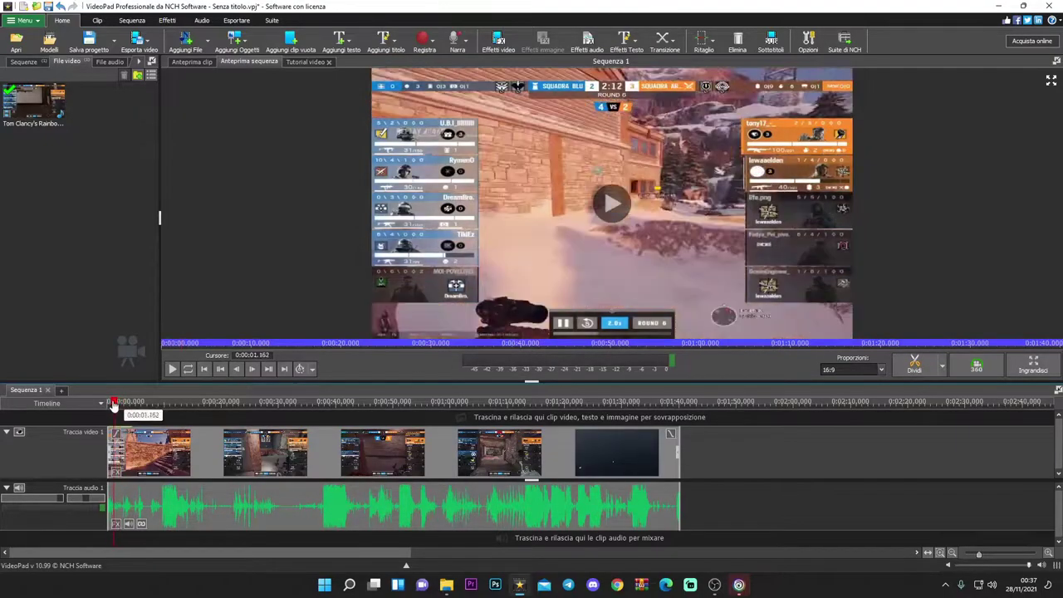
pyautogui.click(172, 369)
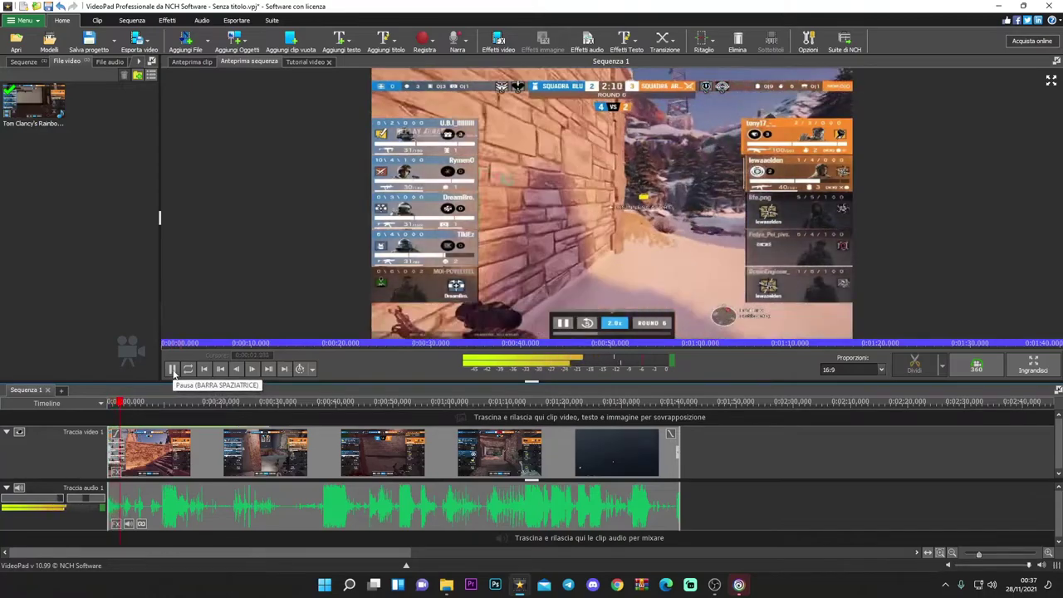
pyautogui.click(172, 369)
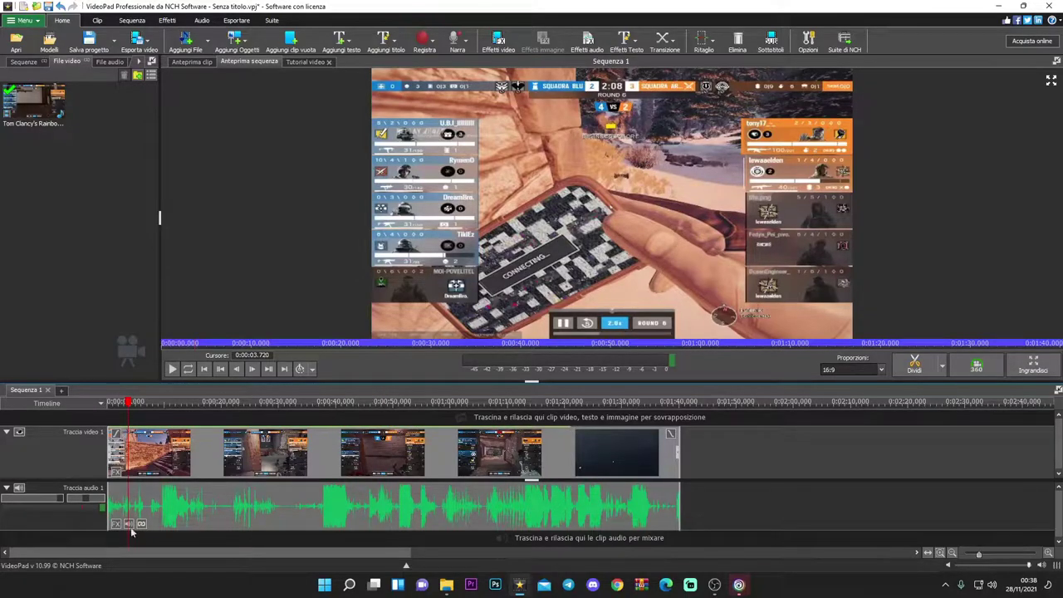
# - Turn off the option that keeps the audio pitch unchanged in the clip's speed settings
pyautogui.rightClick(203, 504)
pyautogui.click(245, 480)
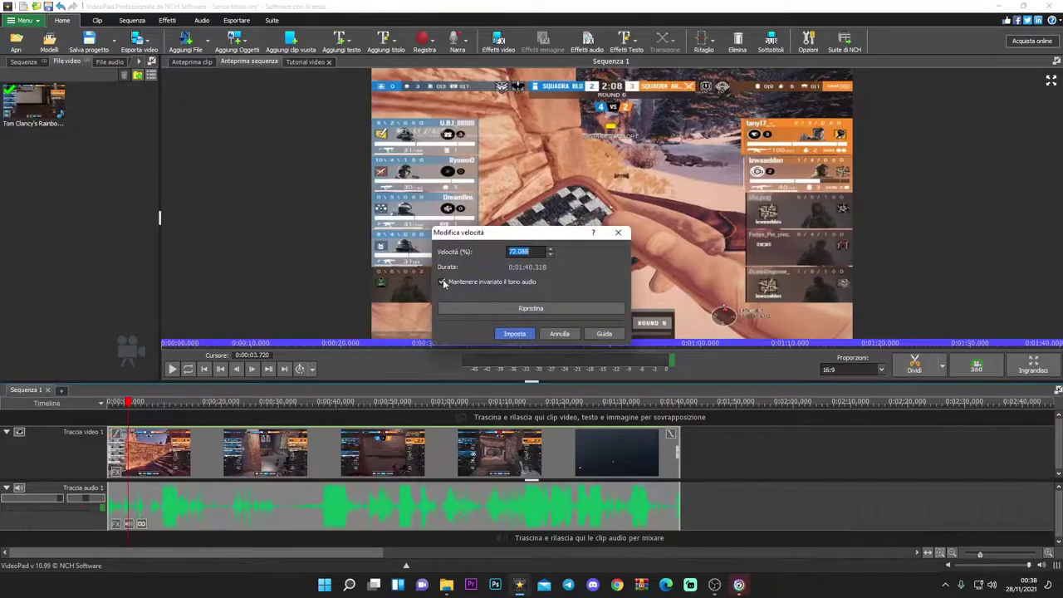
pyautogui.click(442, 282)
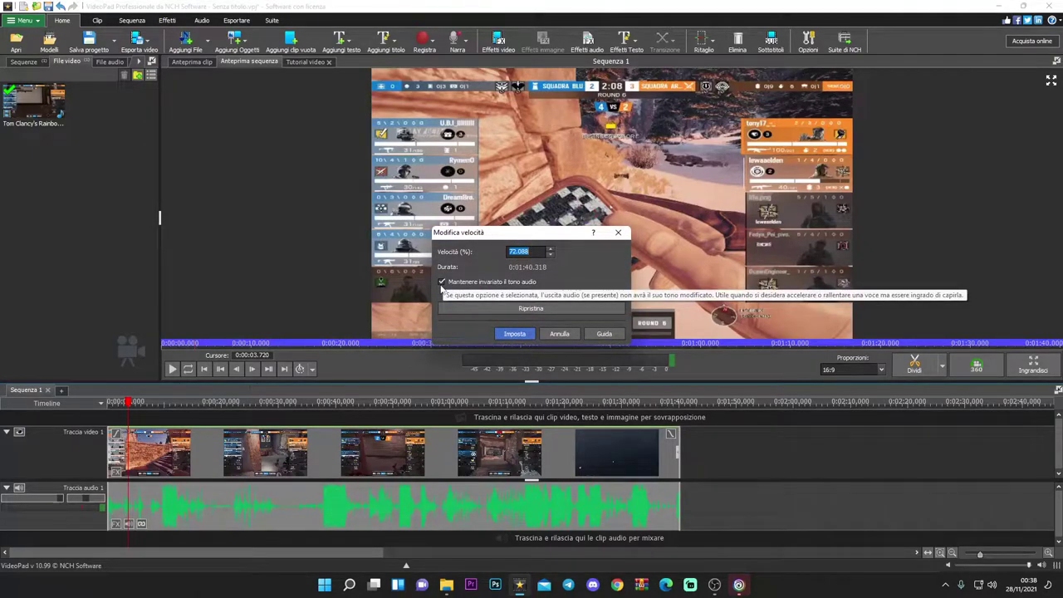
pyautogui.click(514, 333)
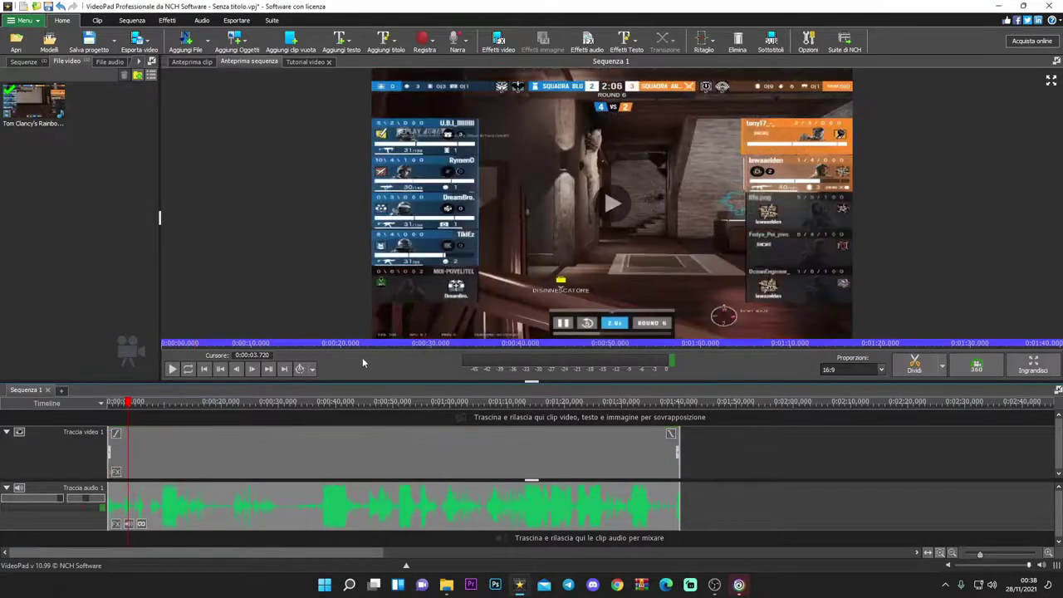
# - Play the sequence from the beginning to hear the audio without pitch preservation
pyautogui.click(109, 403)
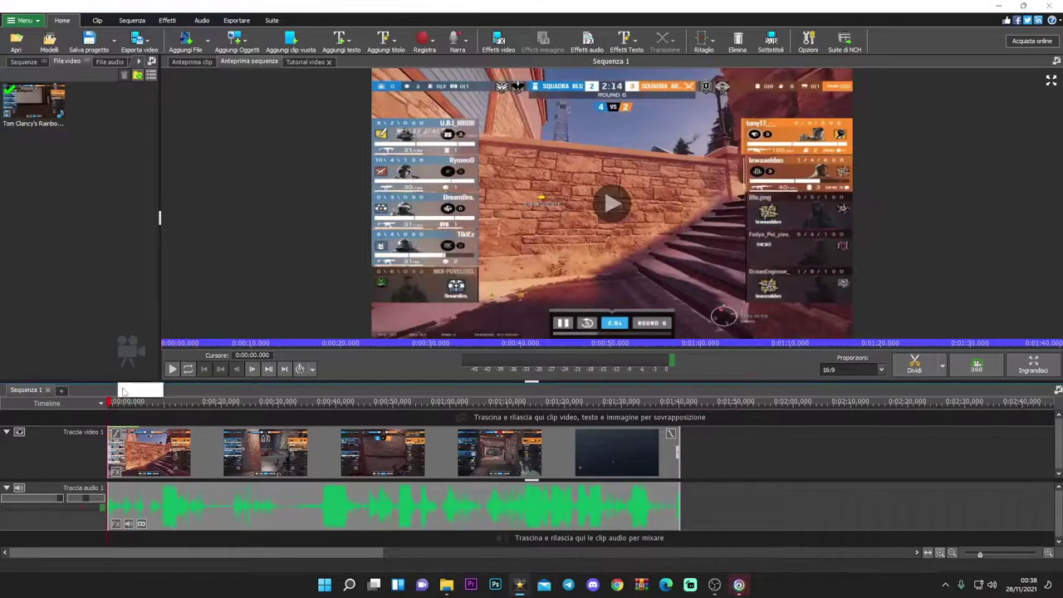
pyautogui.click(171, 371)
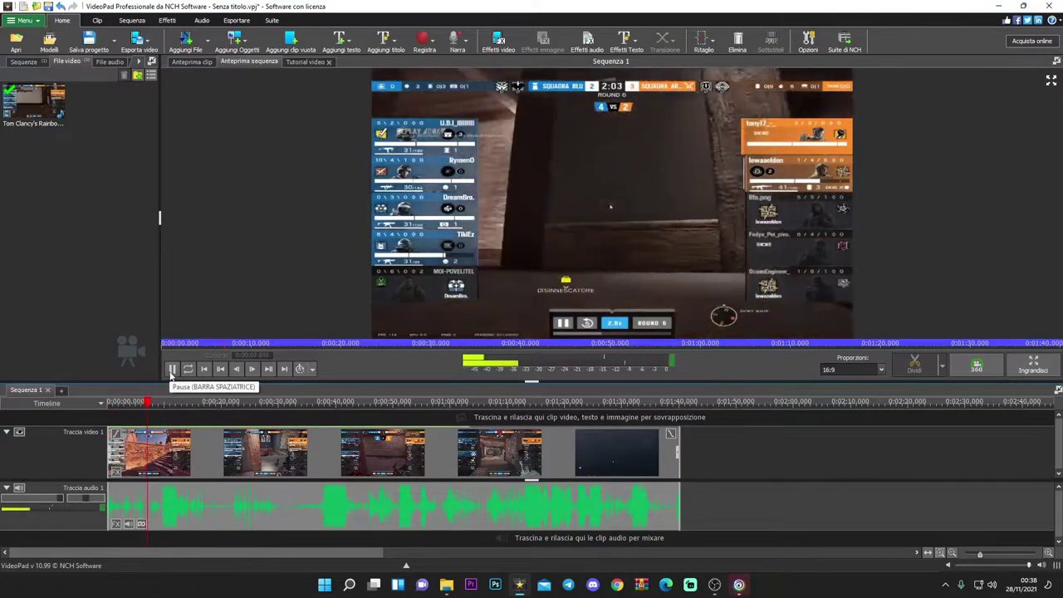
pyautogui.click(172, 370)
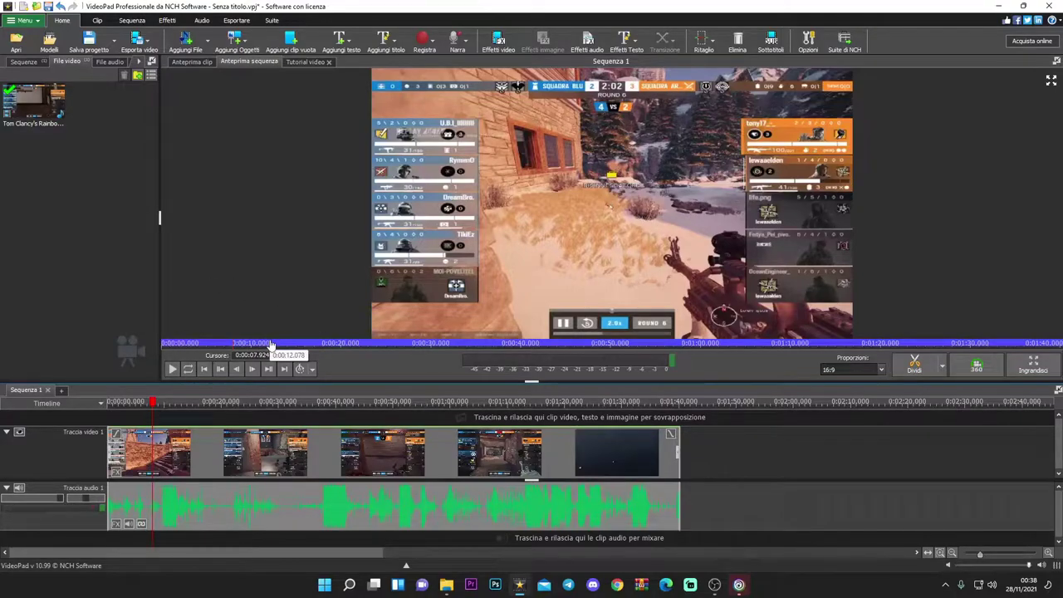
# - Trim off the opening part of the clip, leaving about 52 seconds, and return the playhead to the sequence start
pyautogui.moveTo(153, 404); pyautogui.dragTo(61, 406)
pyautogui.hotkey('ctrl', 'z')
pyautogui.hotkey('ctrl', 'z')
pyautogui.hotkey('ctrl', 'z')
pyautogui.hotkey('ctrl', 'z')
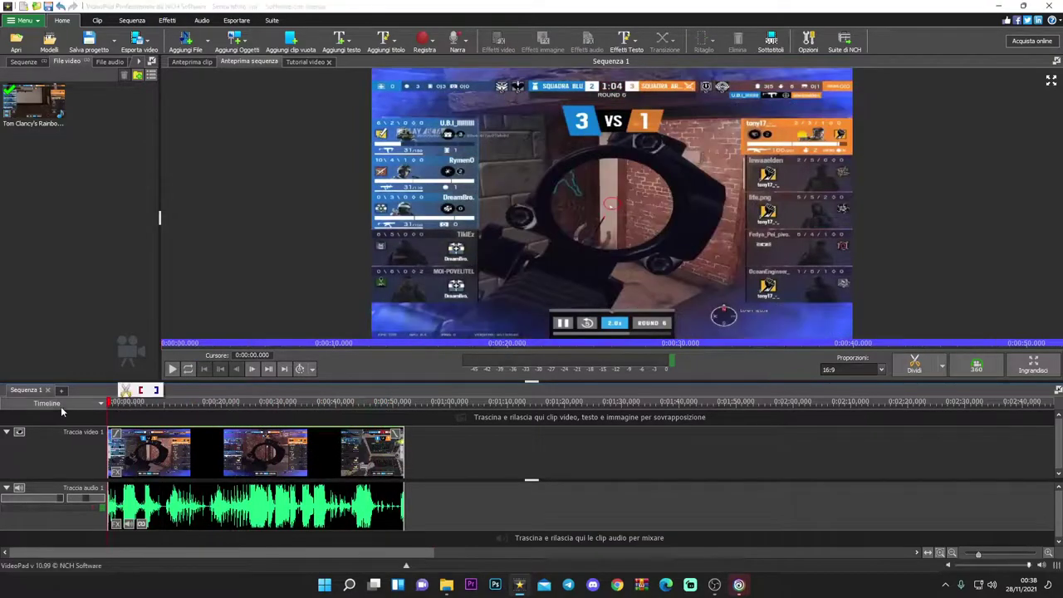
# - Slow the trimmed clip further by setting its duration to 0:01:20.092
pyautogui.click(164, 452)
pyautogui.rightClick(164, 453)
pyautogui.click(232, 430)
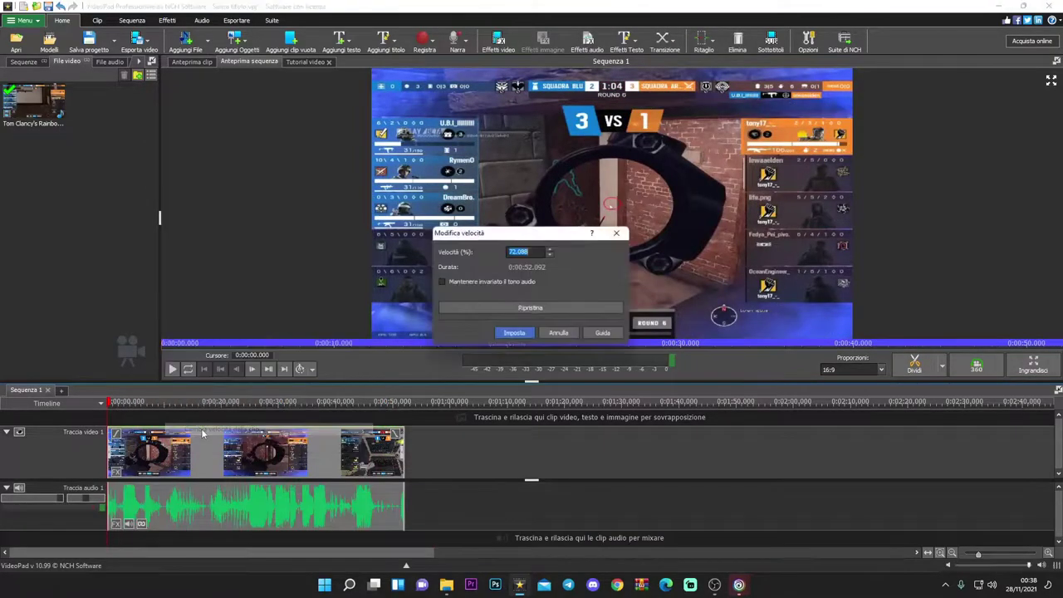
pyautogui.click(525, 267)
pyautogui.click(519, 267)
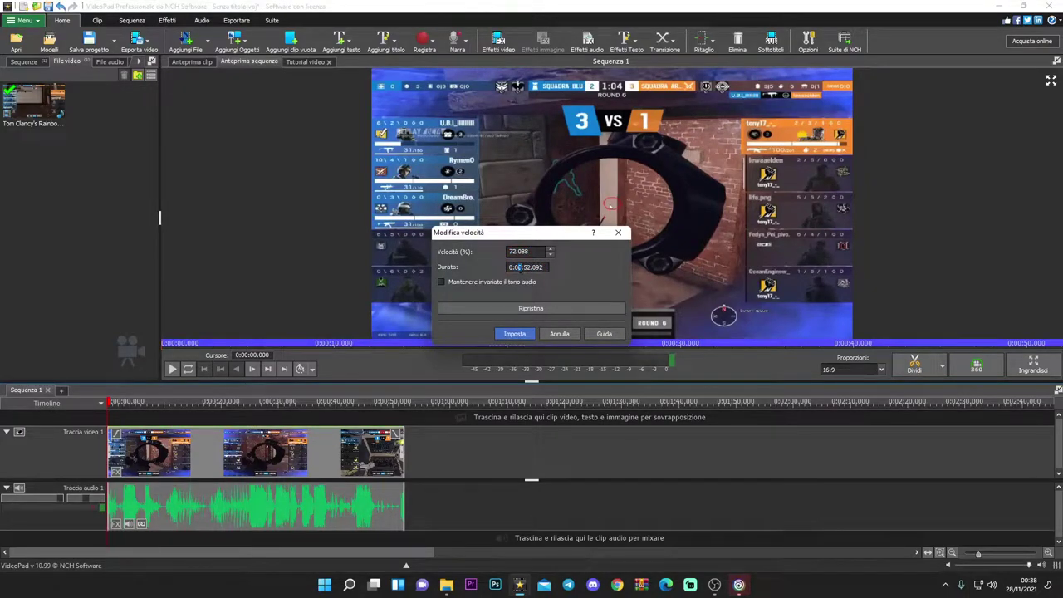
pyautogui.write('1:2')
pyautogui.click(520, 334)
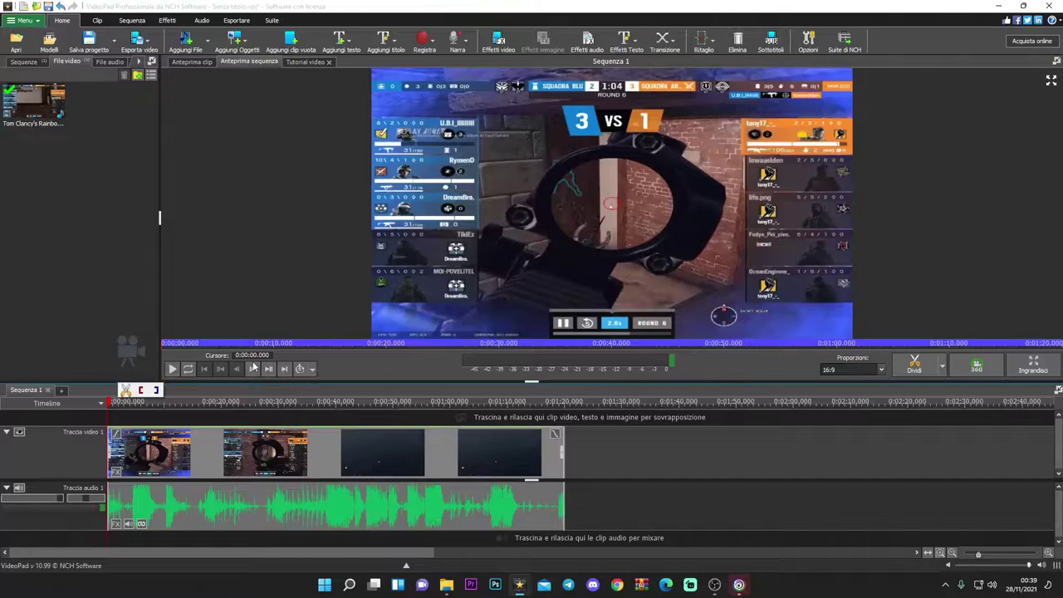
# - Play the first seconds of the slowed clip and lower its volume to 27
pyautogui.click(171, 373)
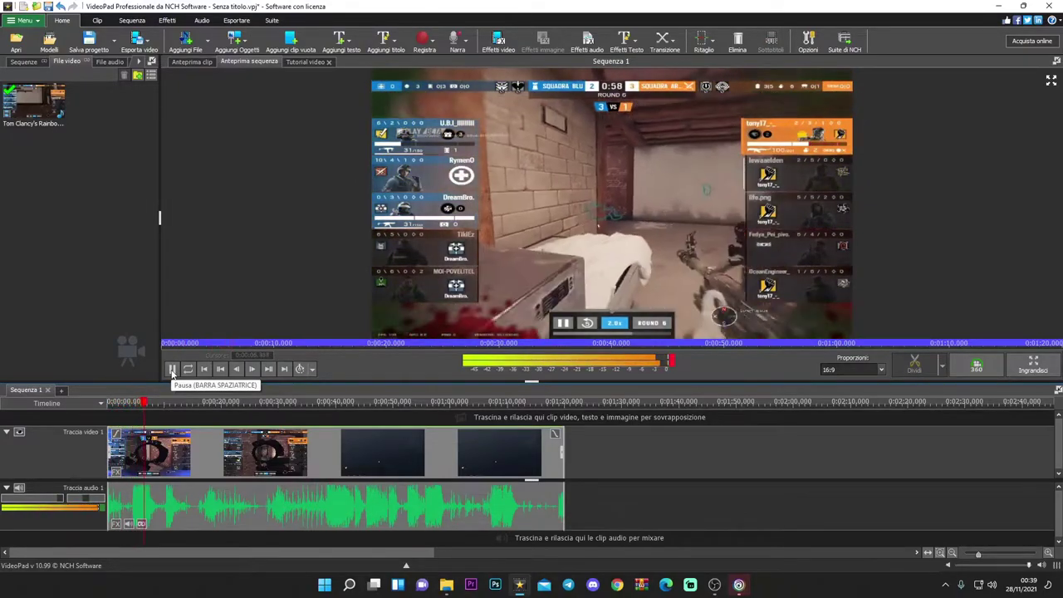
pyautogui.click(172, 370)
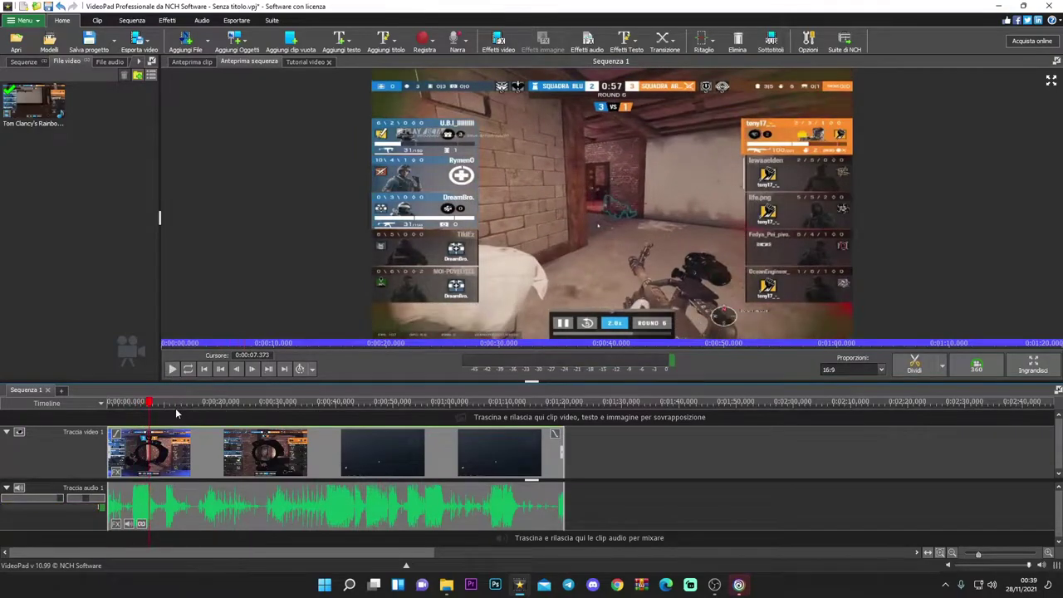
pyautogui.click(135, 522)
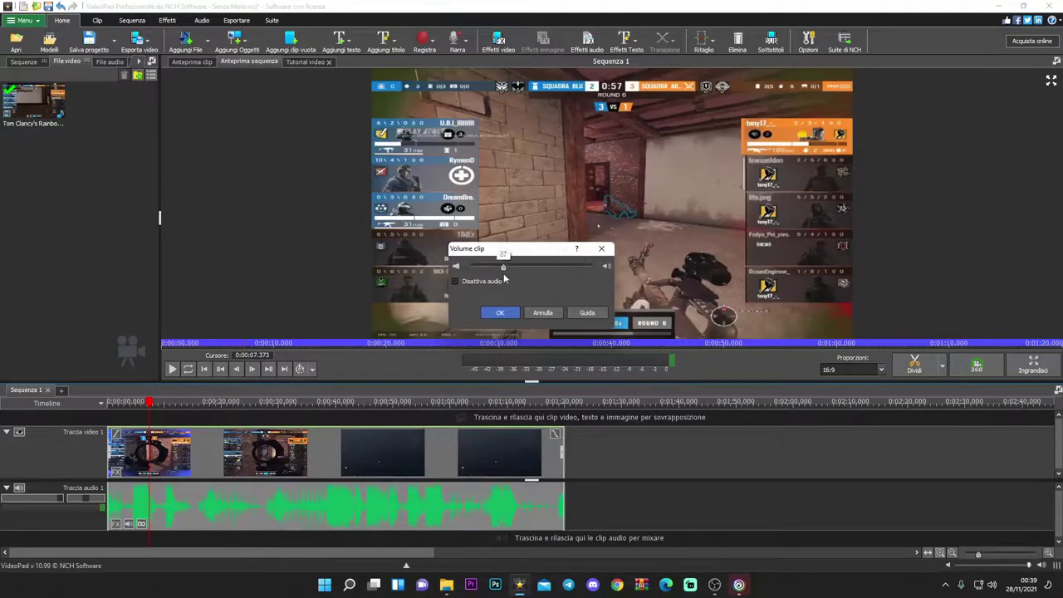
pyautogui.click(500, 312)
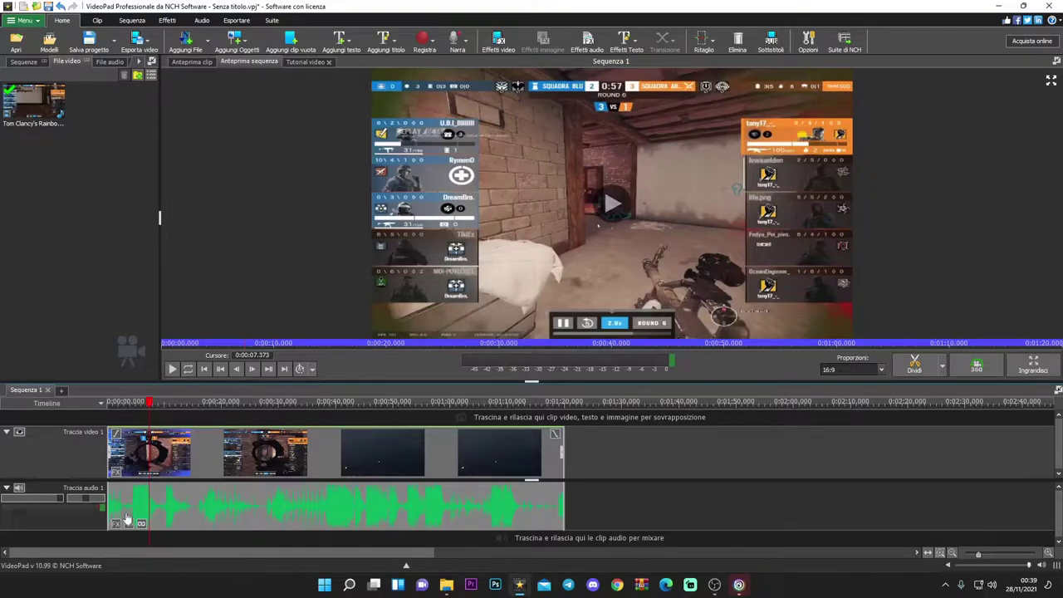
# - Change the clip's duration to 0:01:05.092 in its speed settings
pyautogui.rightClick(122, 458)
pyautogui.click(159, 439)
pyautogui.click(525, 267)
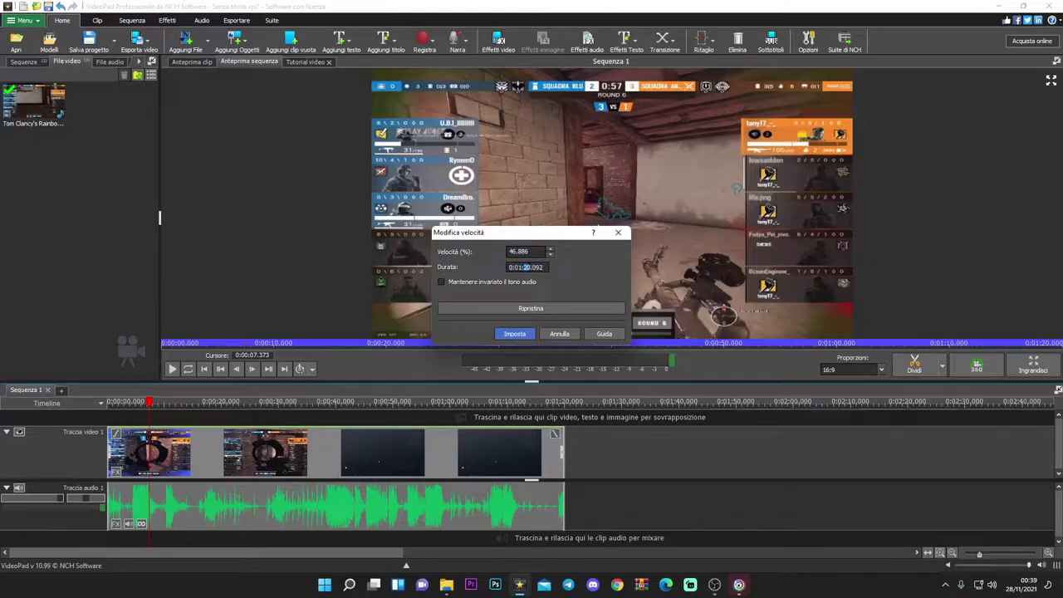
pyautogui.click(520, 337)
# - Play the sequence from the start to about 16 seconds to check the new speed
pyautogui.click(107, 404)
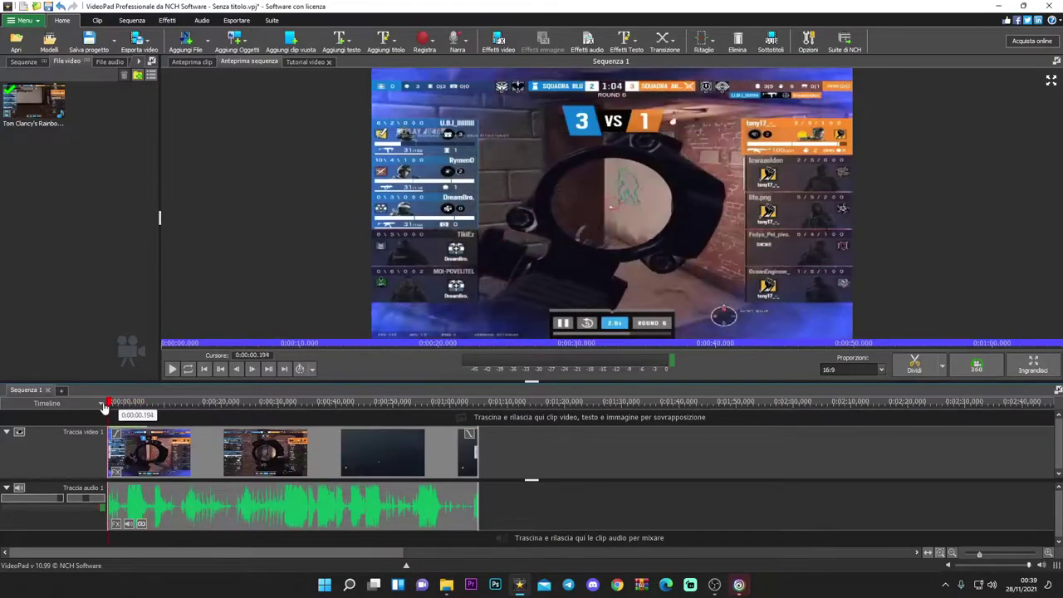
pyautogui.click(172, 371)
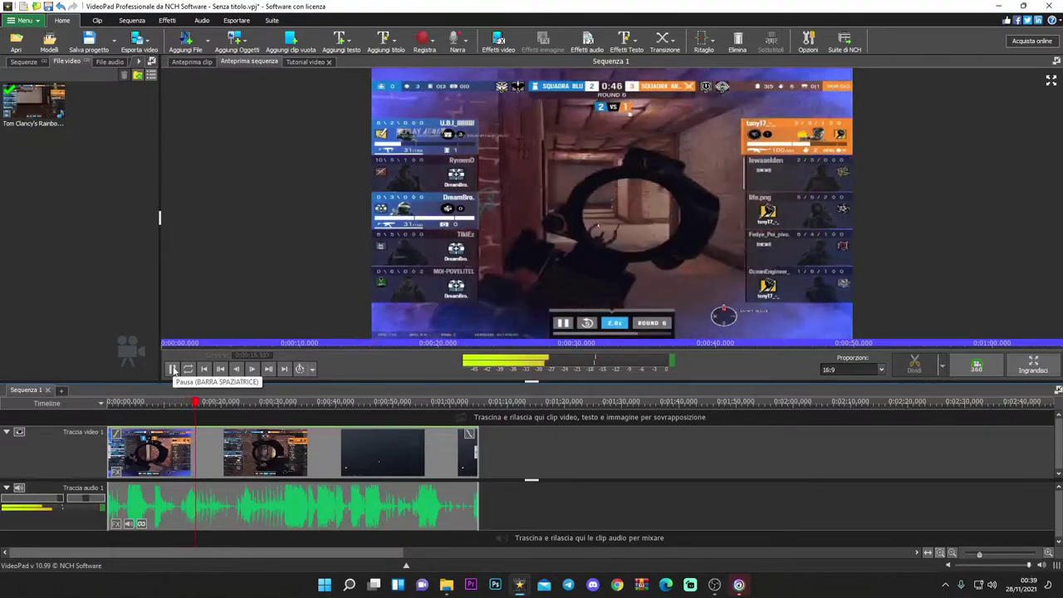
pyautogui.click(173, 369)
# - Review the clip's speed and duration settings without altering them
pyautogui.rightClick(167, 469)
pyautogui.click(191, 444)
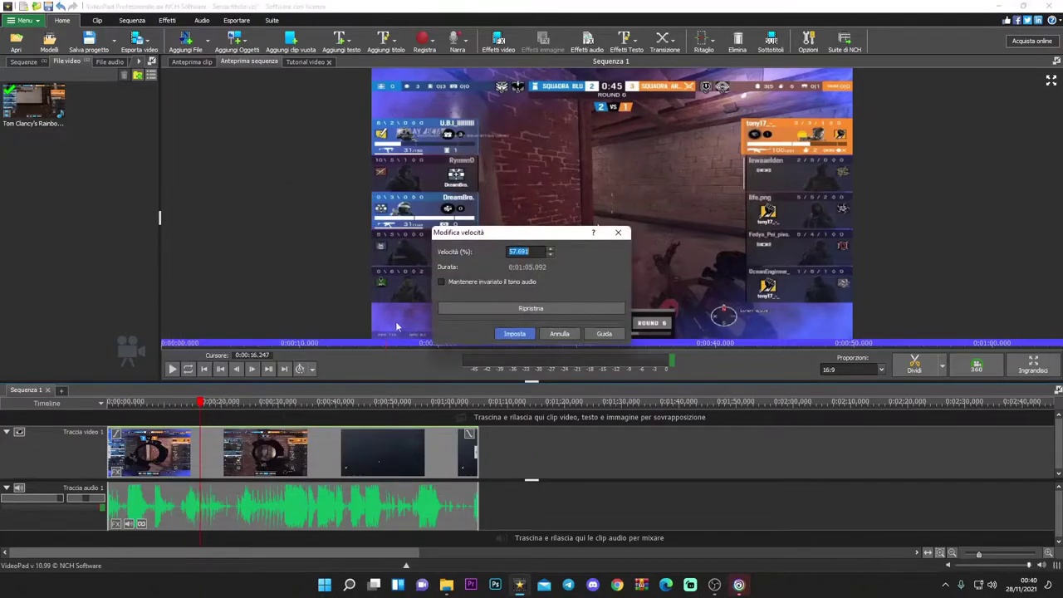
pyautogui.click(511, 331)
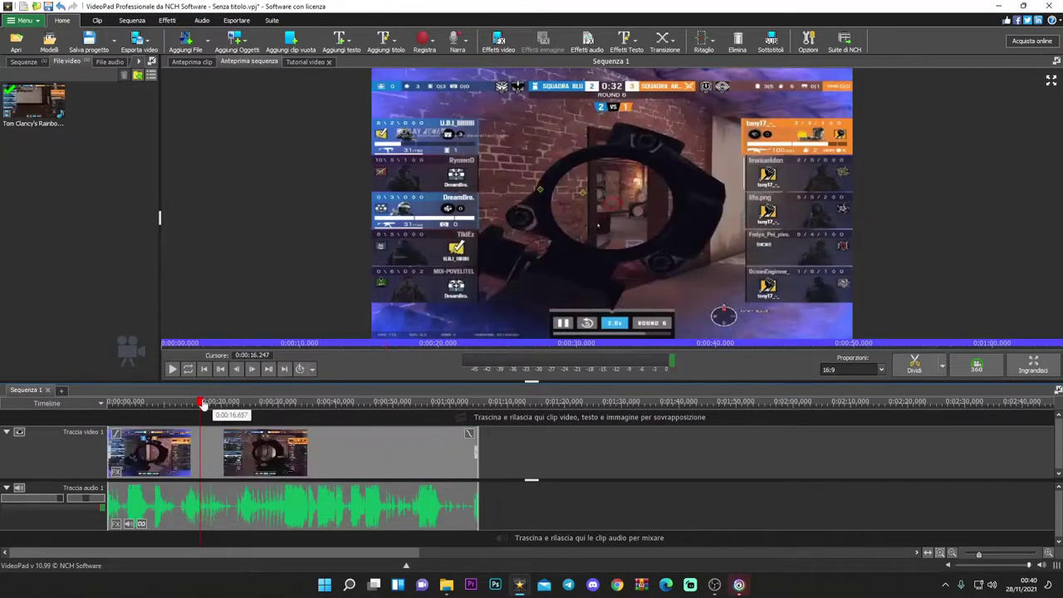
# - Continue playback from about 16 seconds and pause it at about 58 seconds
pyautogui.click(173, 369)
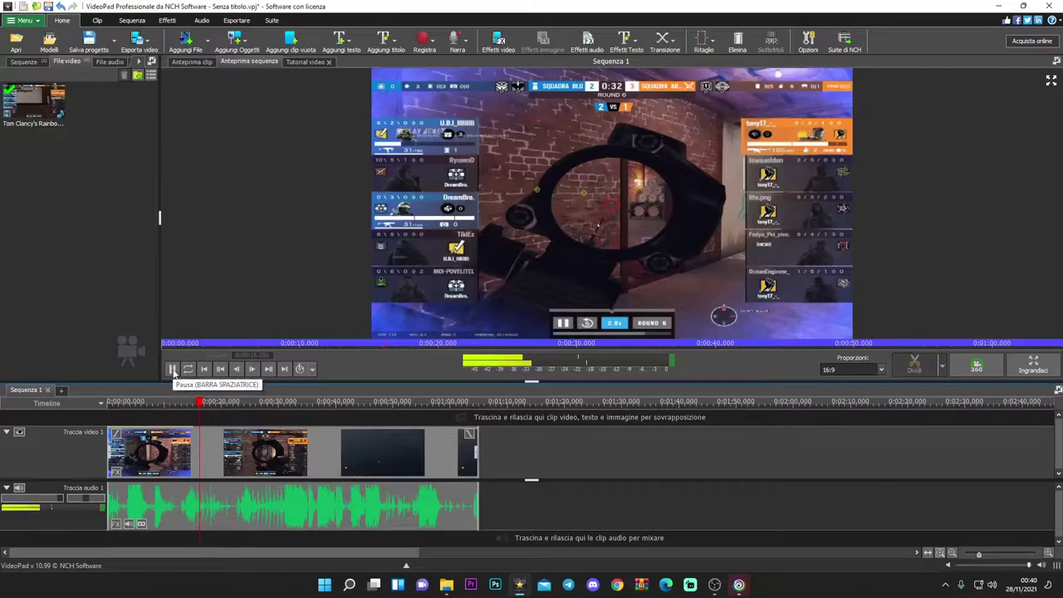
pyautogui.click(173, 369)
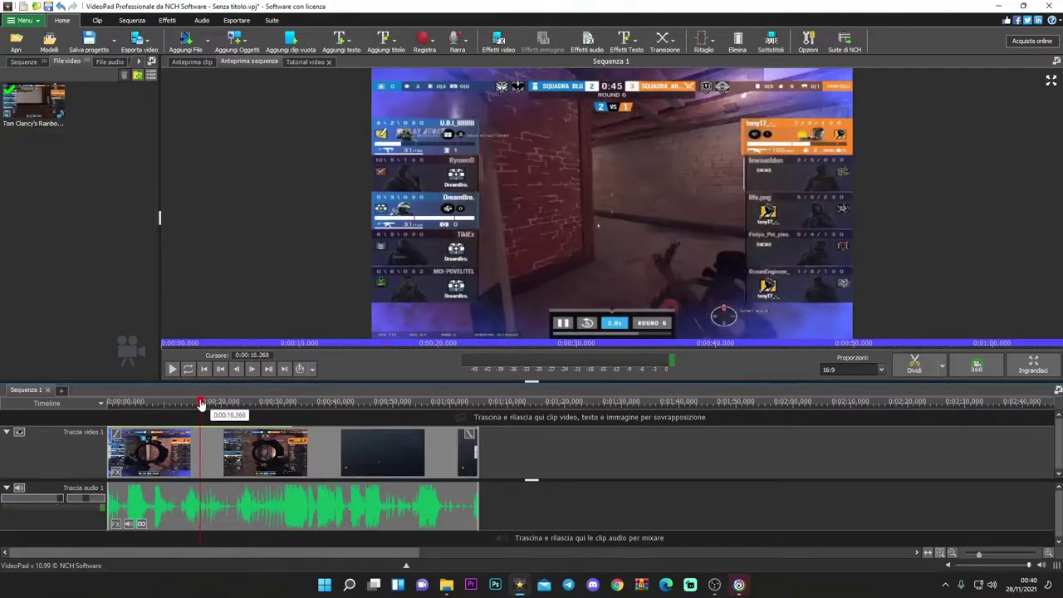
pyautogui.click(172, 368)
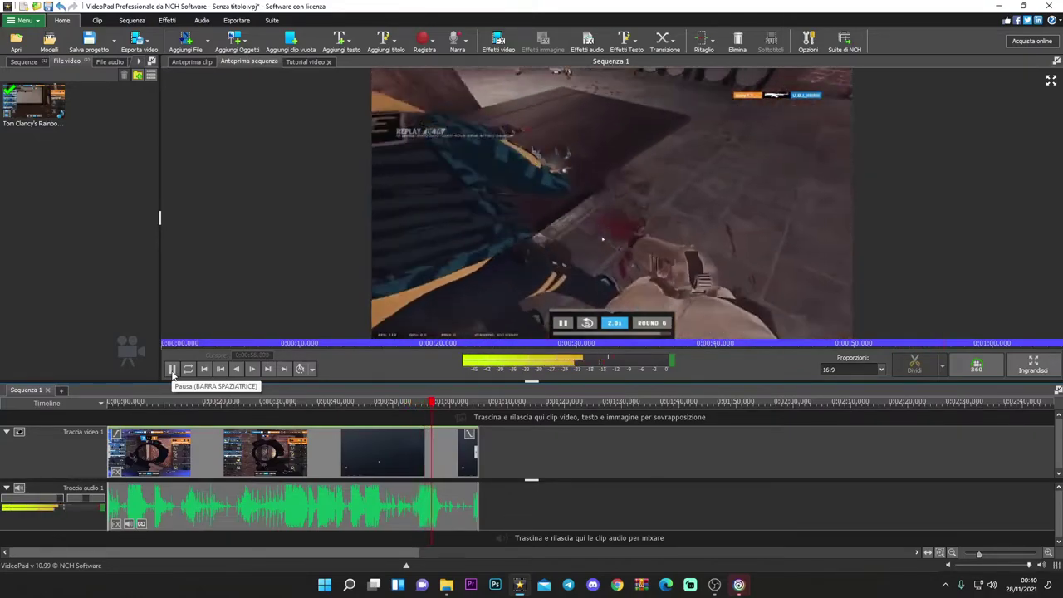
pyautogui.click(172, 370)
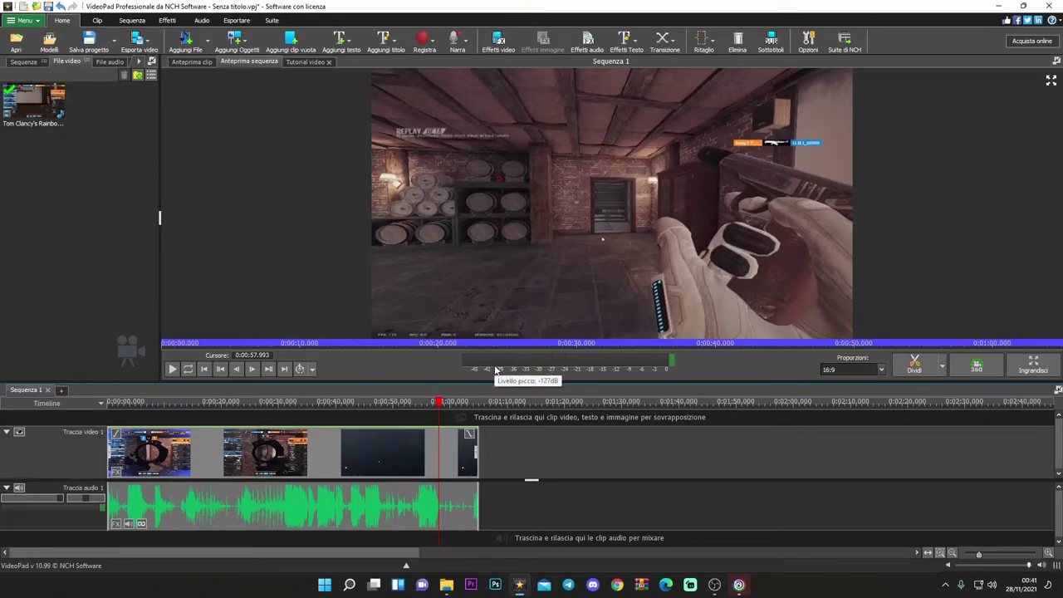
# - Place the playhead at about 57.9 seconds and play the sequence from there
pyautogui.rightClick(438, 406)
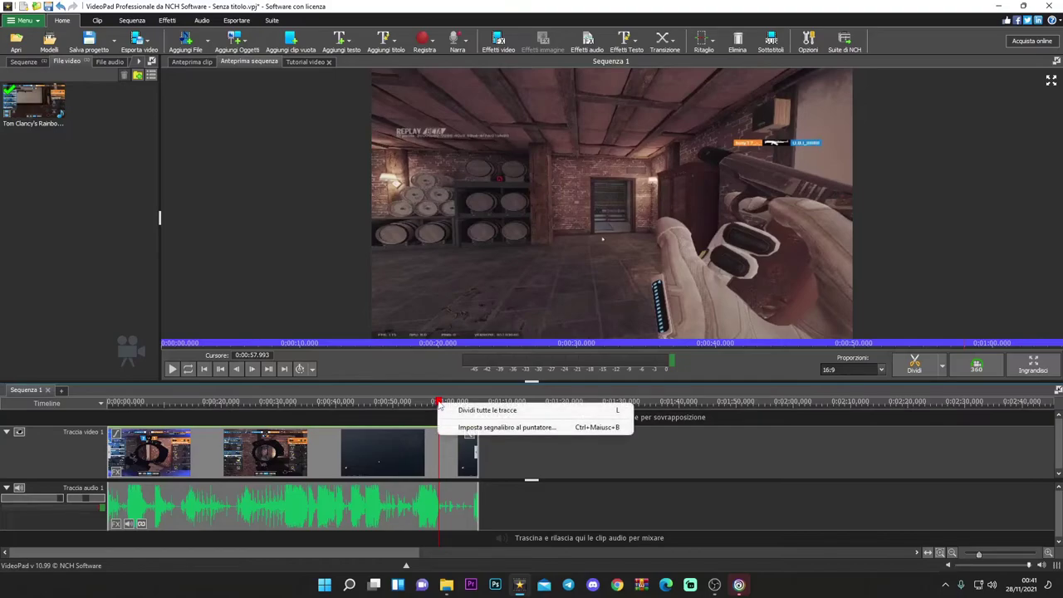
pyautogui.click(437, 406)
pyautogui.moveTo(438, 410)
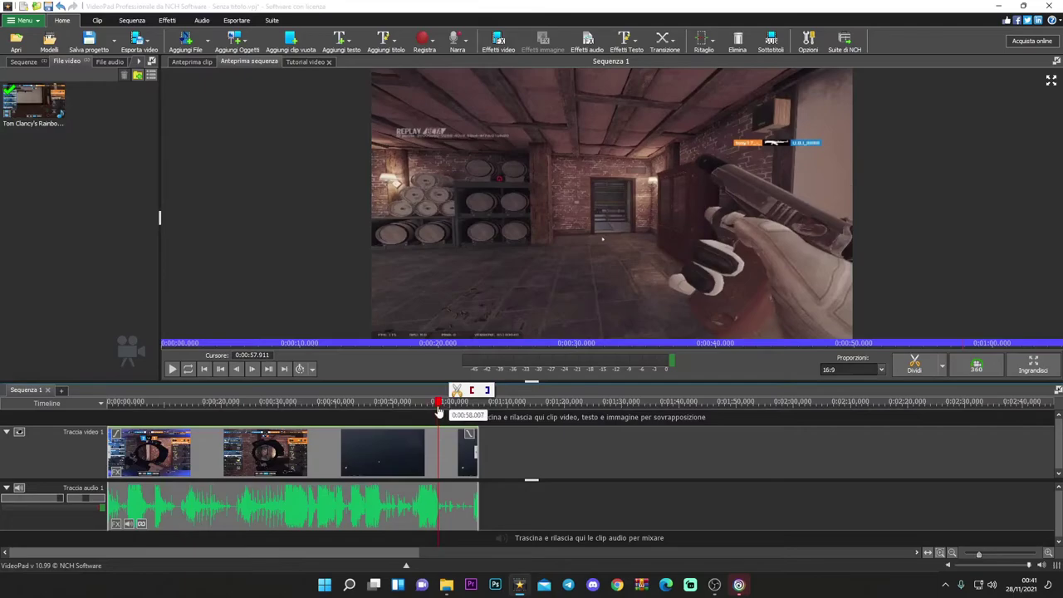
pyautogui.click(174, 369)
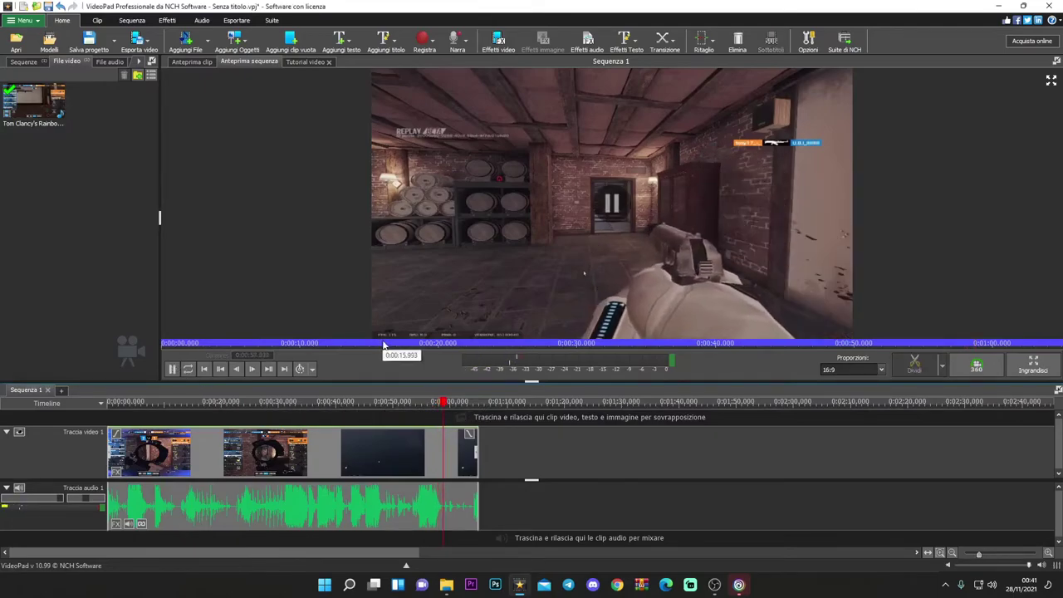